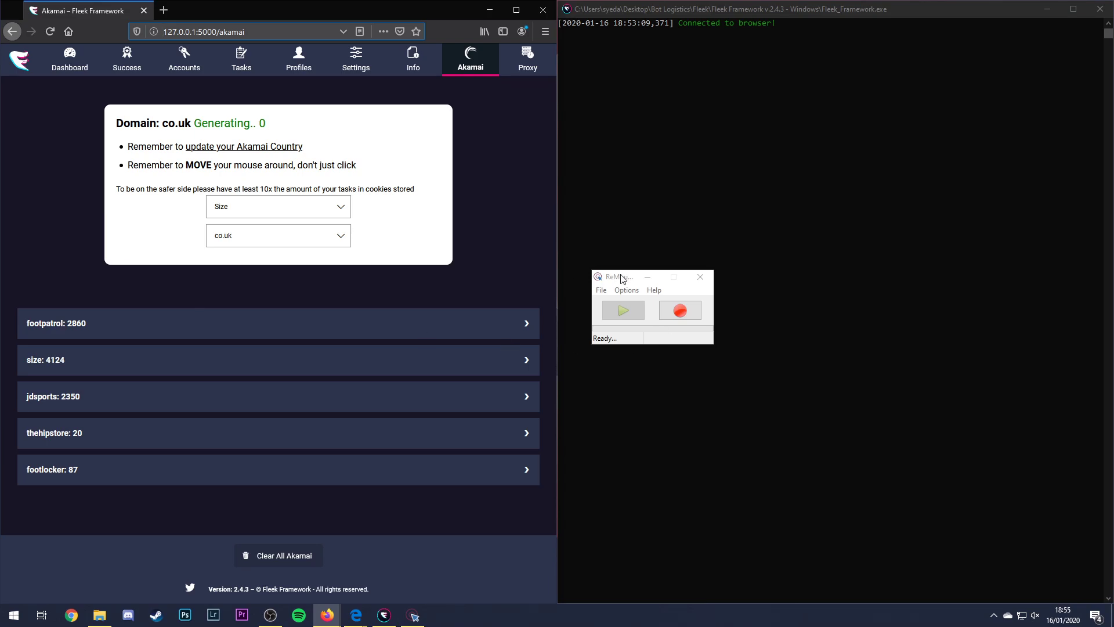
- Drag the ReMouse Micro window next to the Firefox Akamai page generating co.uk Size cookies
drag(622, 278, 620, 284)
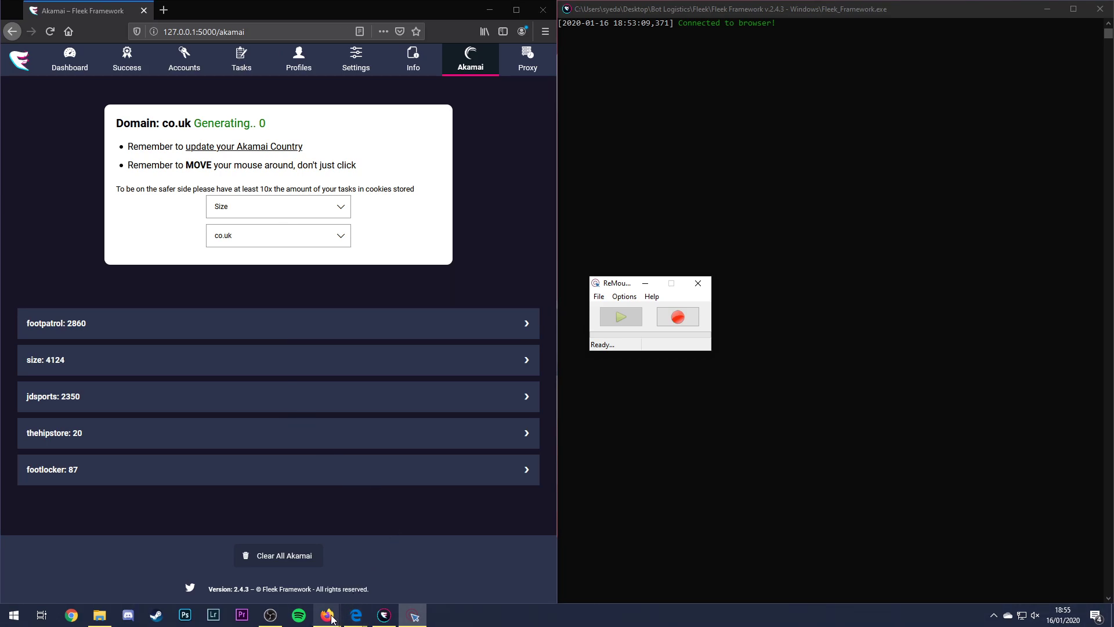
mouse_move(353, 617)
- Close the browser menu and start ReMouse recording the mouse macro
click(545, 34)
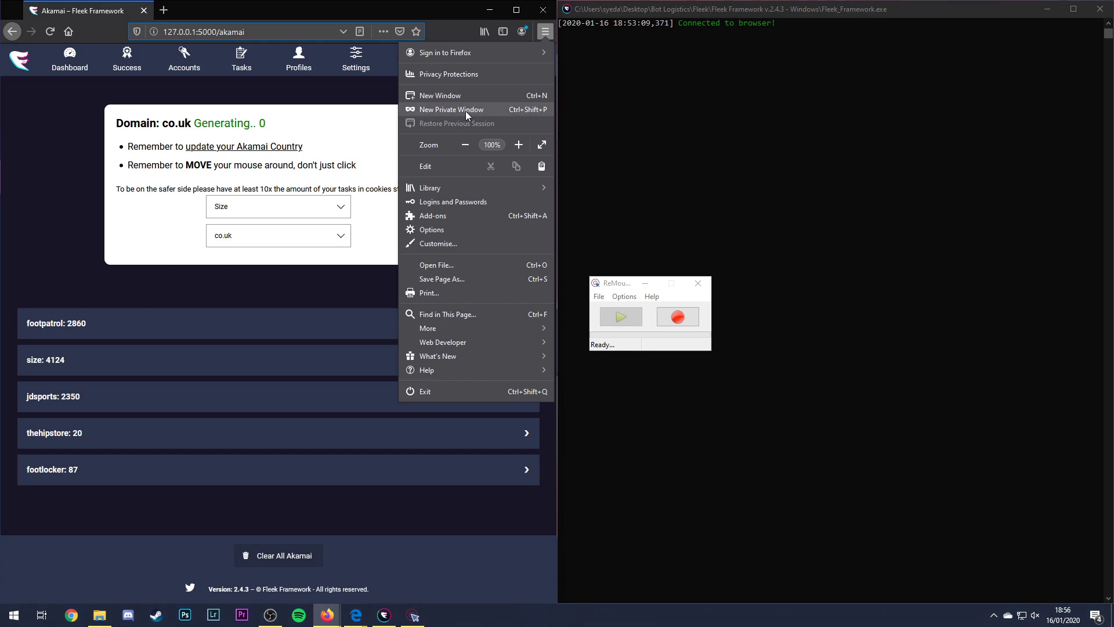
click(364, 93)
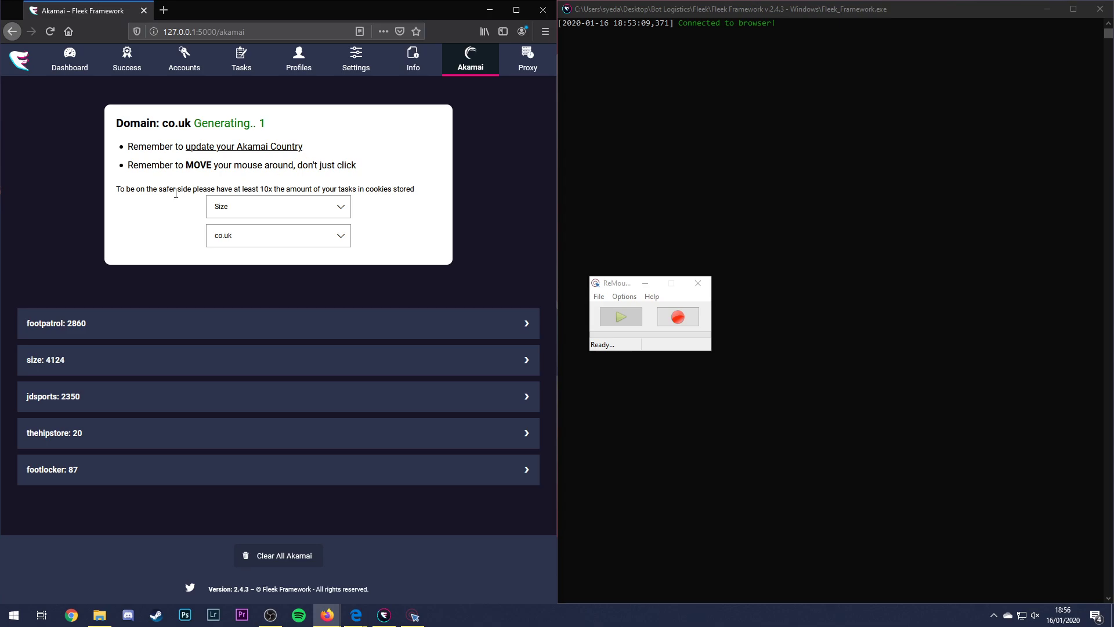
click(679, 319)
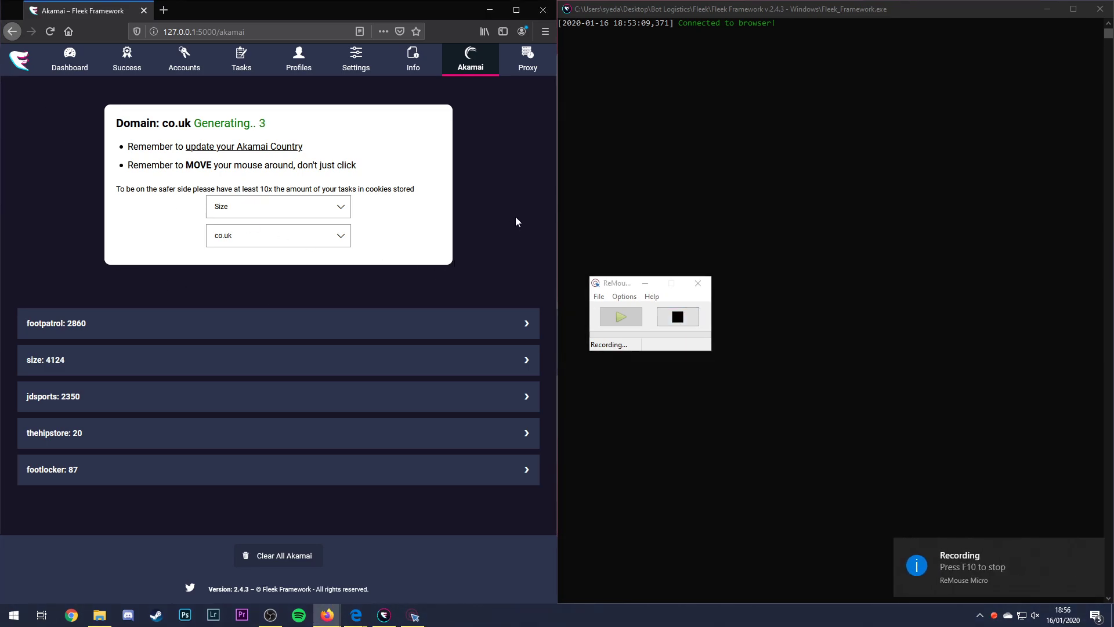
- Right-click three spots on the Akamai page, dismissing each context menu
right_click(294, 92)
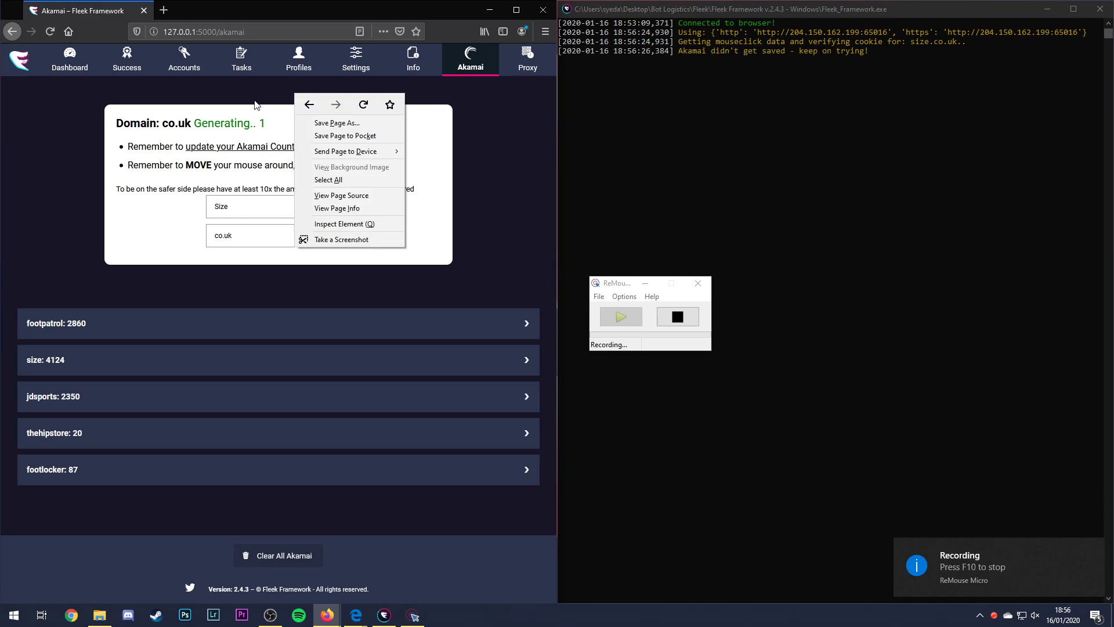
click(97, 148)
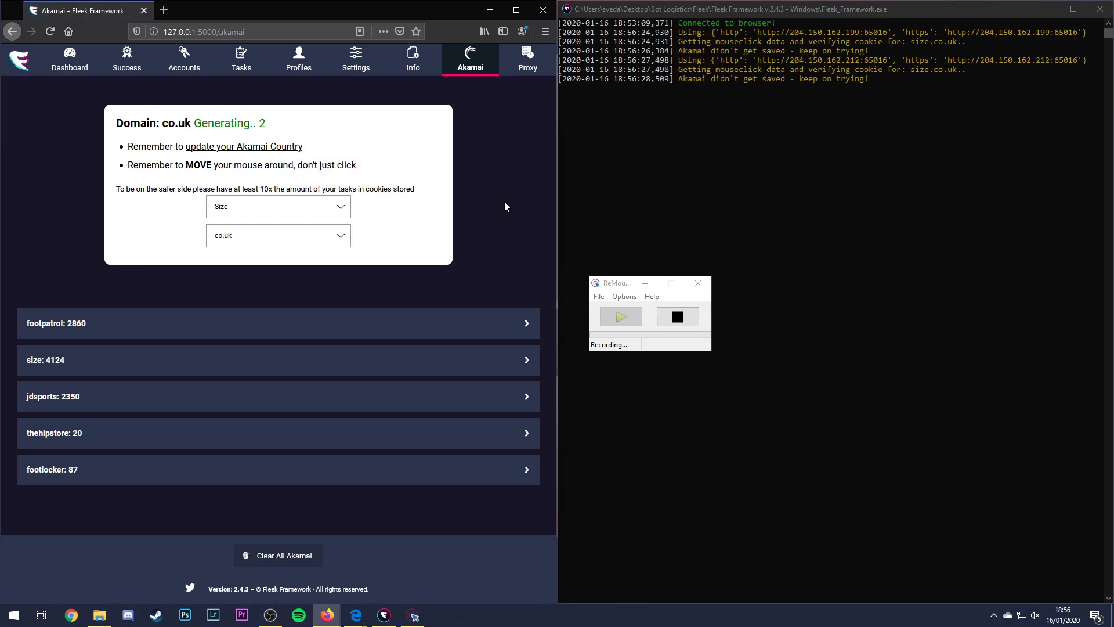
right_click(499, 129)
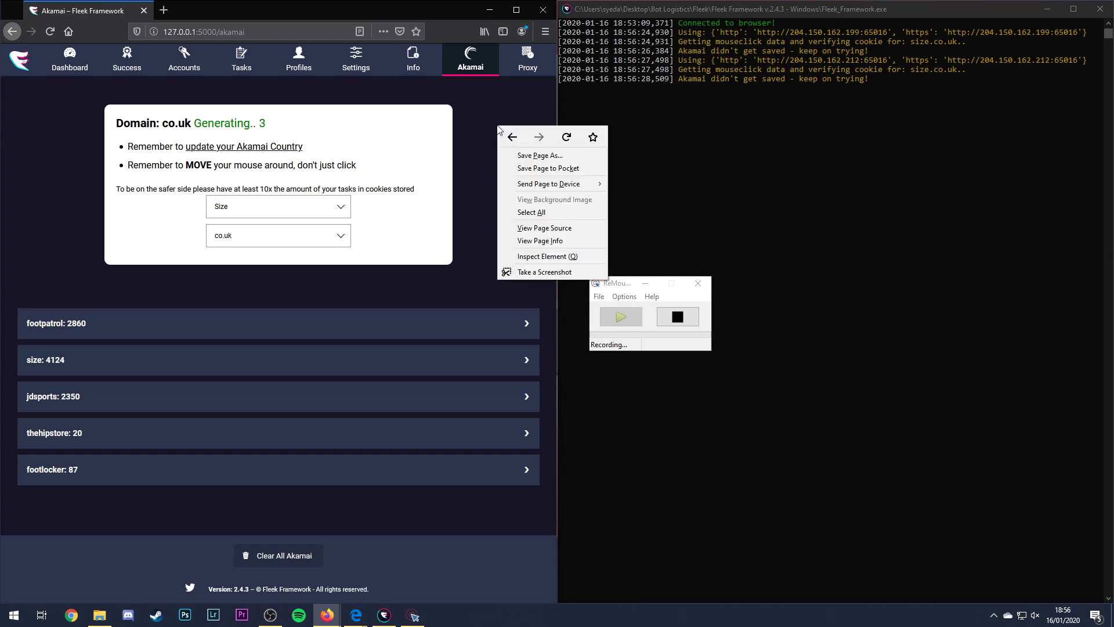
click(429, 282)
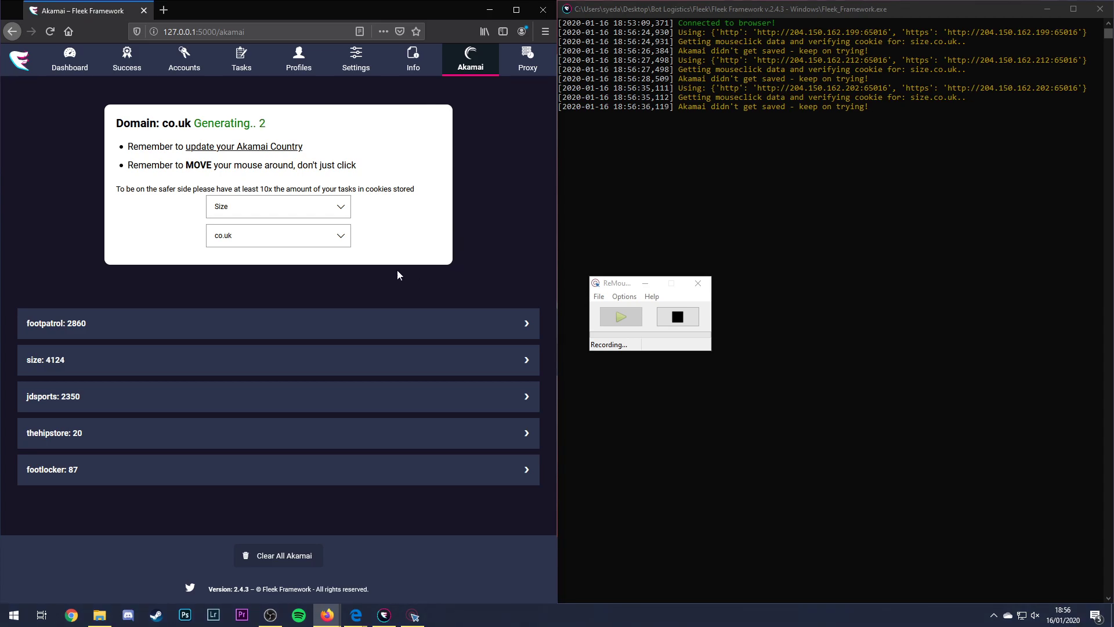
right_click(56, 150)
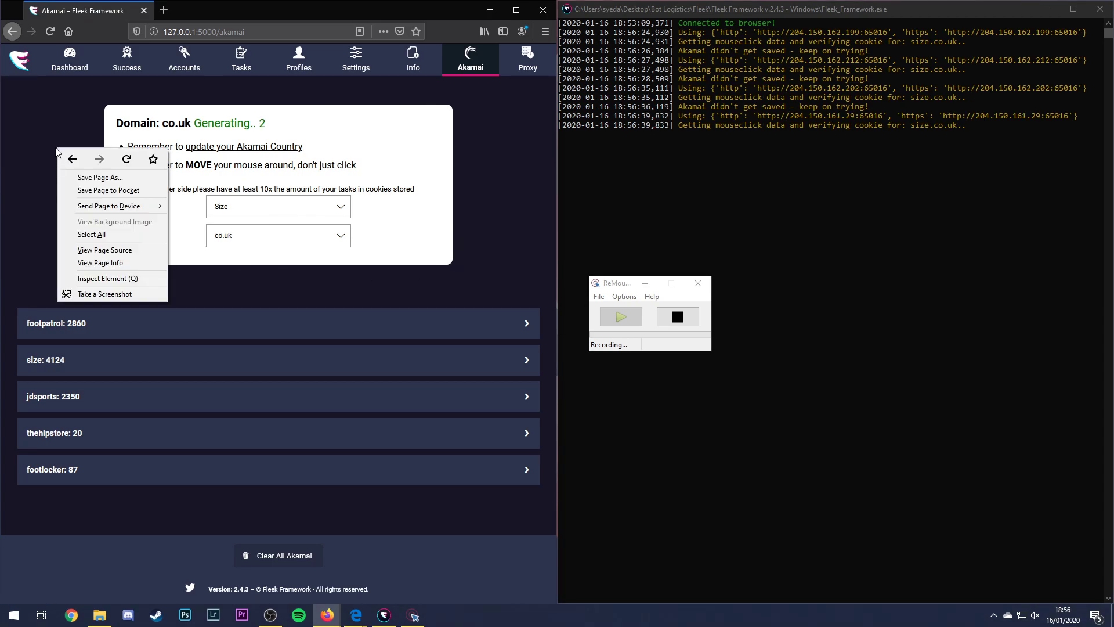
click(27, 262)
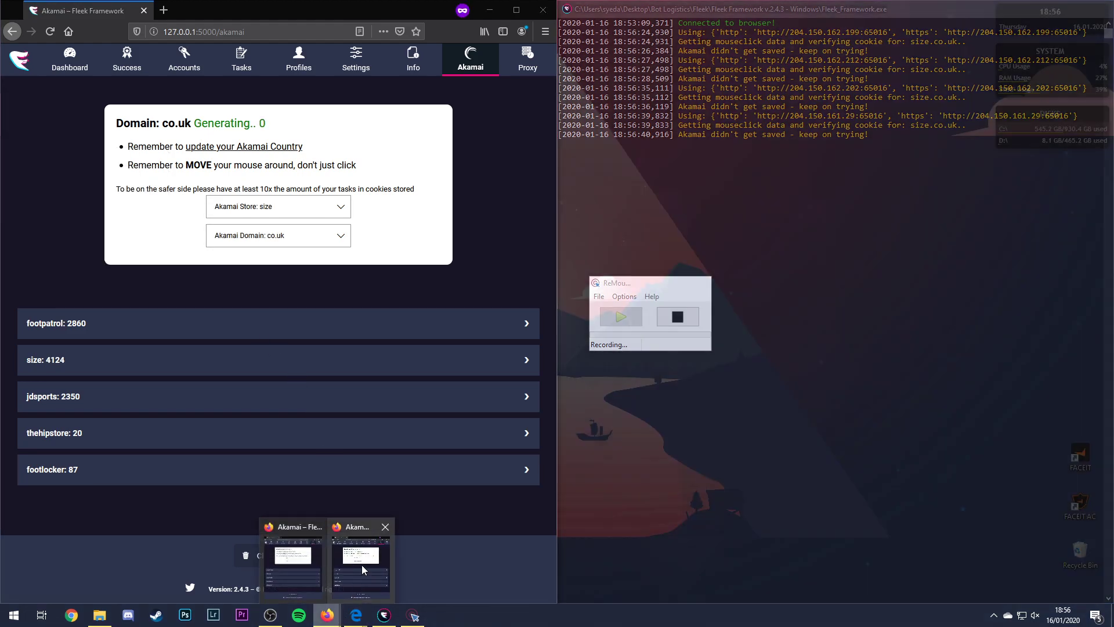
- In the private browser window, reload with F5 and right-click the page until the size count reaches 4125
click(361, 565)
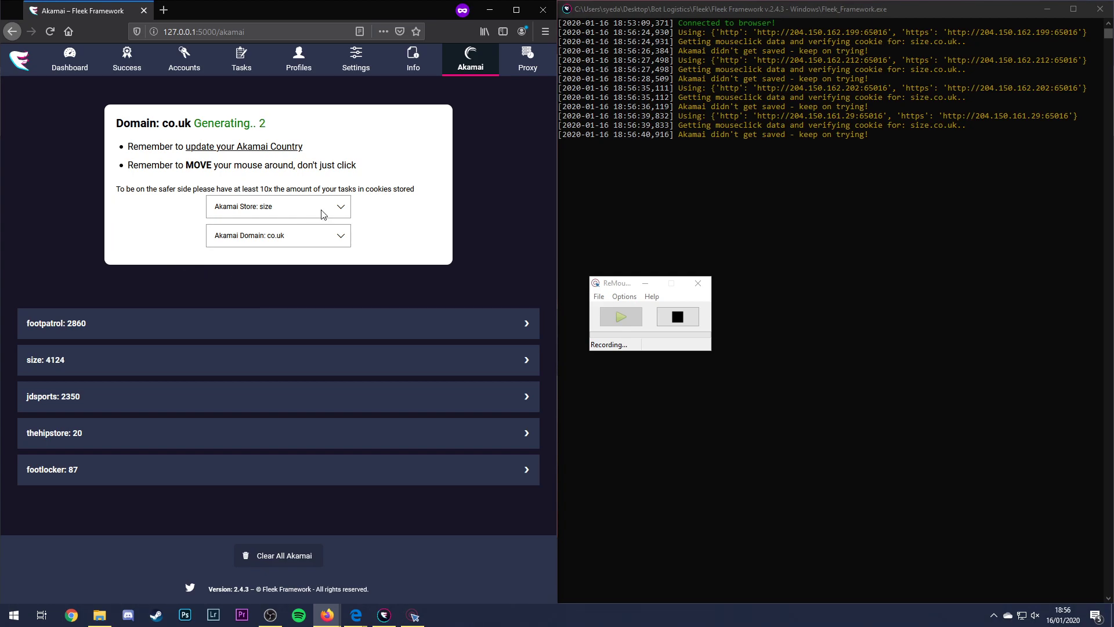
right_click(503, 257)
click(155, 285)
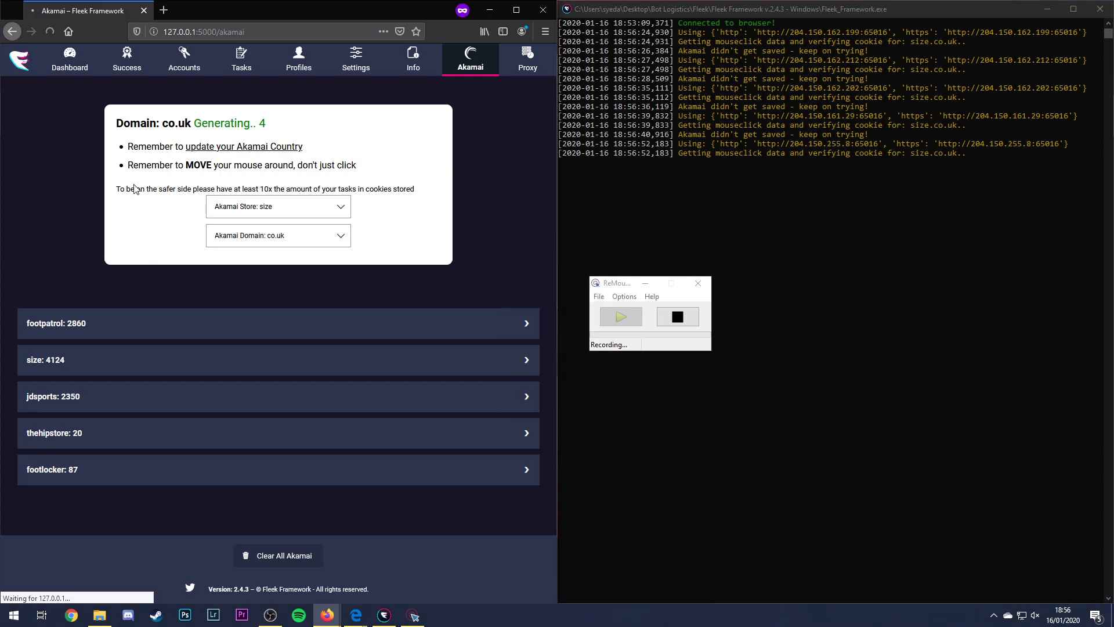
key(F5)
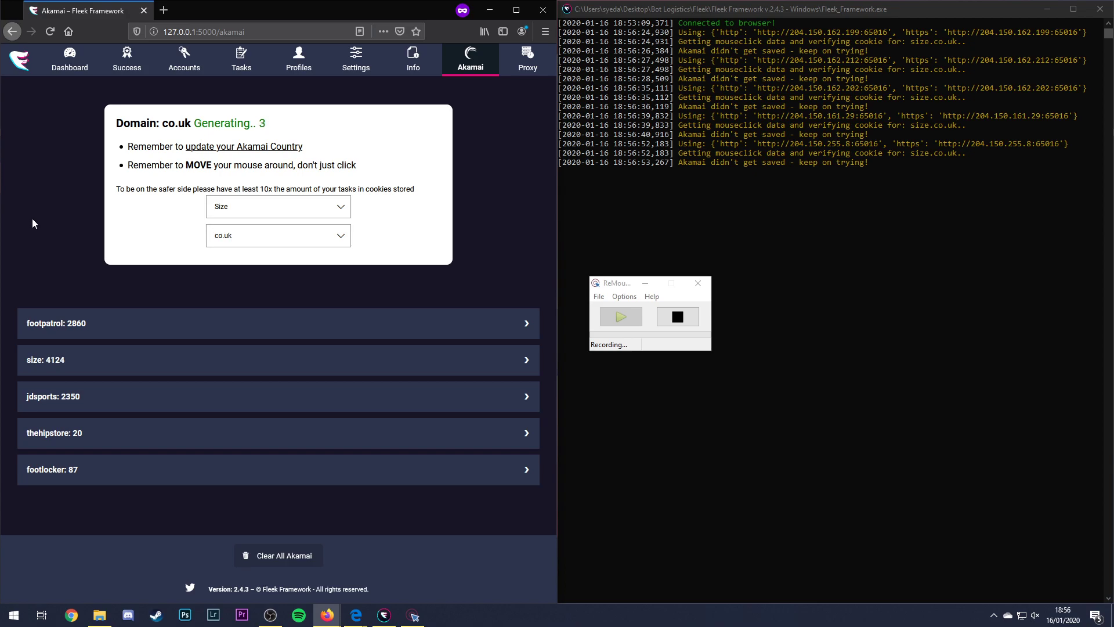
right_click(482, 269)
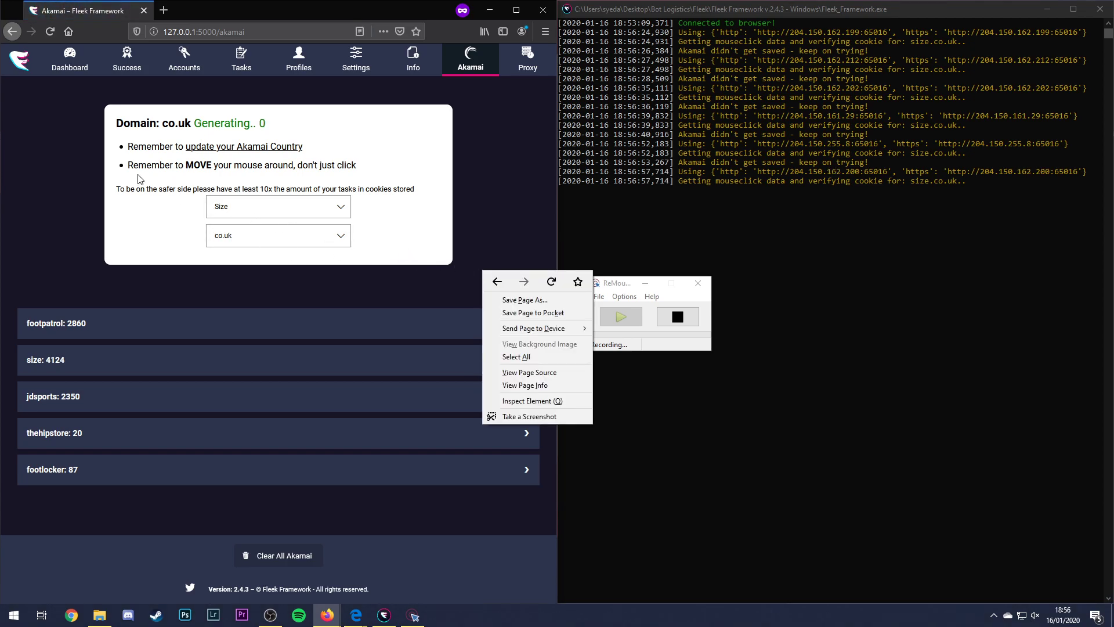
click(44, 127)
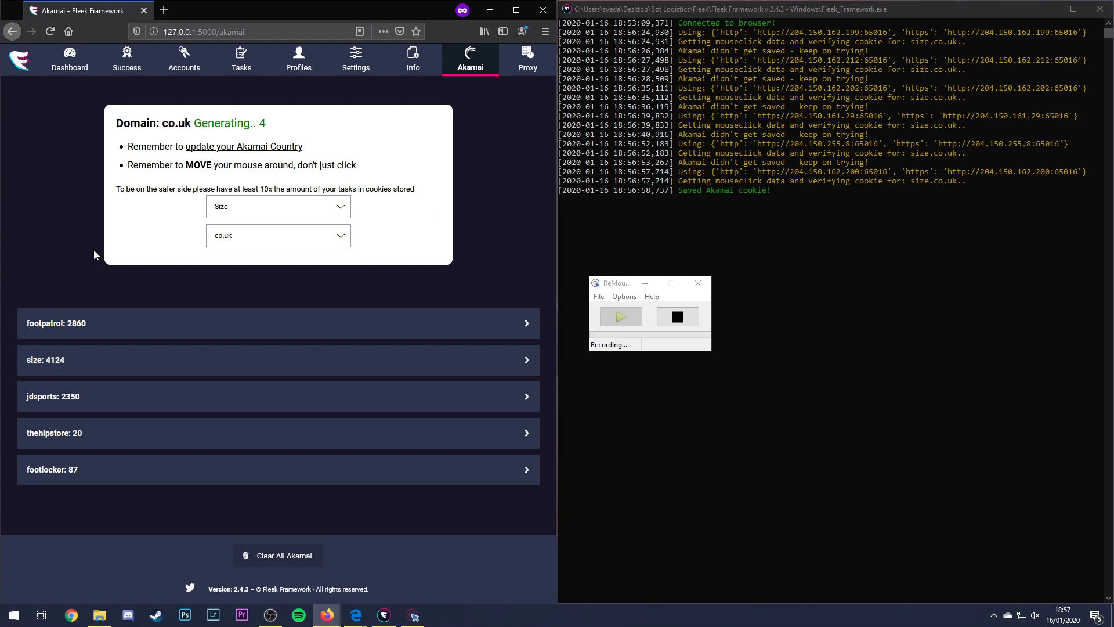
right_click(420, 278)
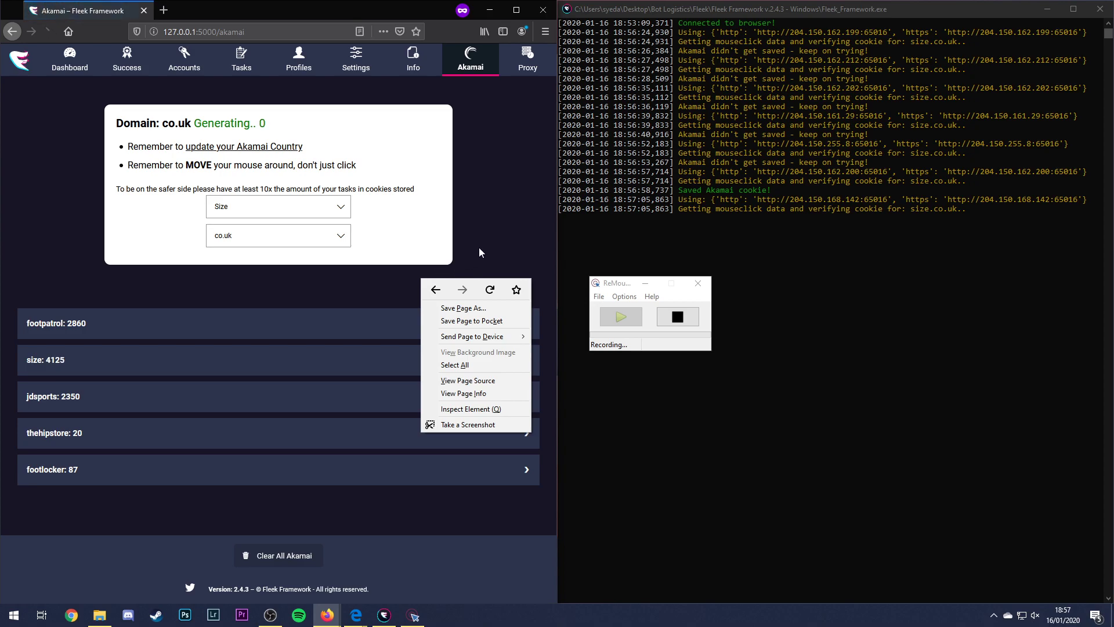
click(493, 238)
- Bring the private Edge Fleek window forward and right-click the Akamai page twice
mouse_move(356, 615)
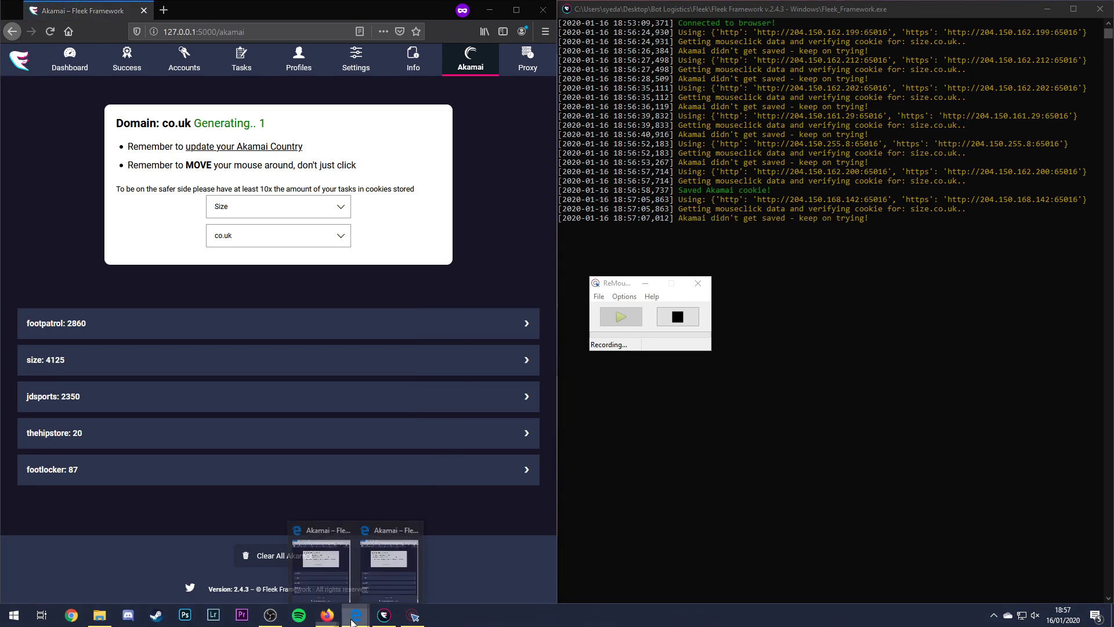
click(318, 569)
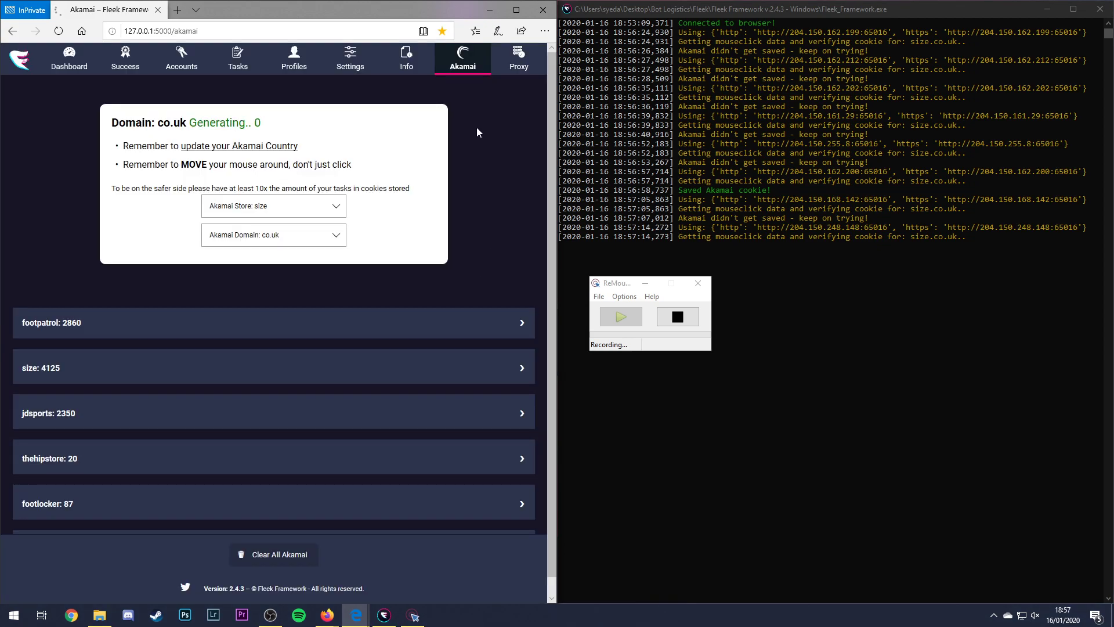
right_click(476, 97)
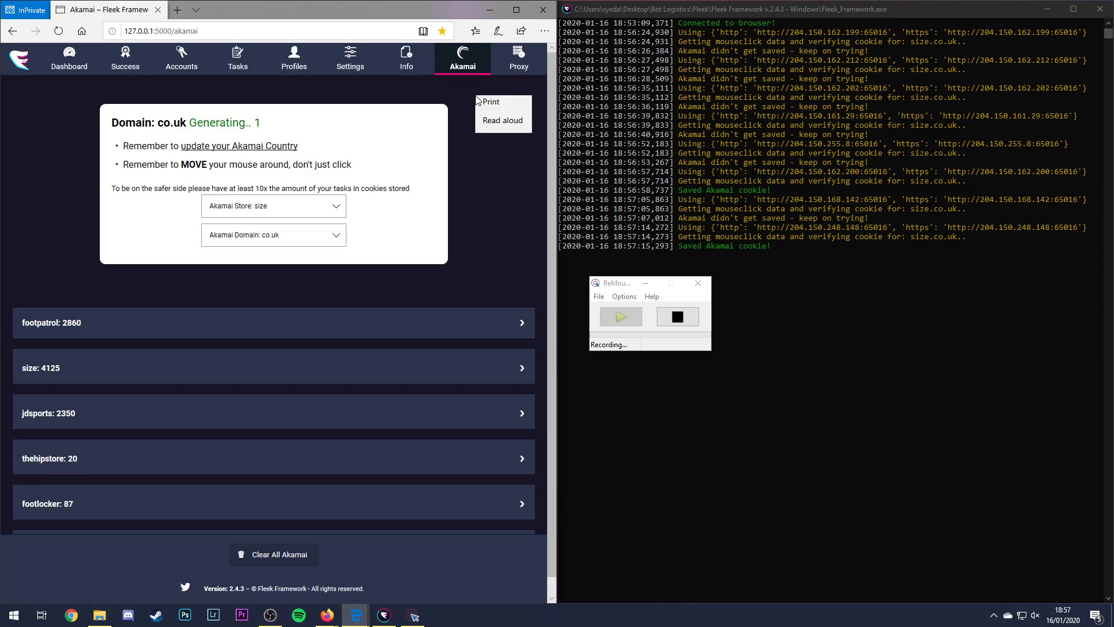
click(208, 102)
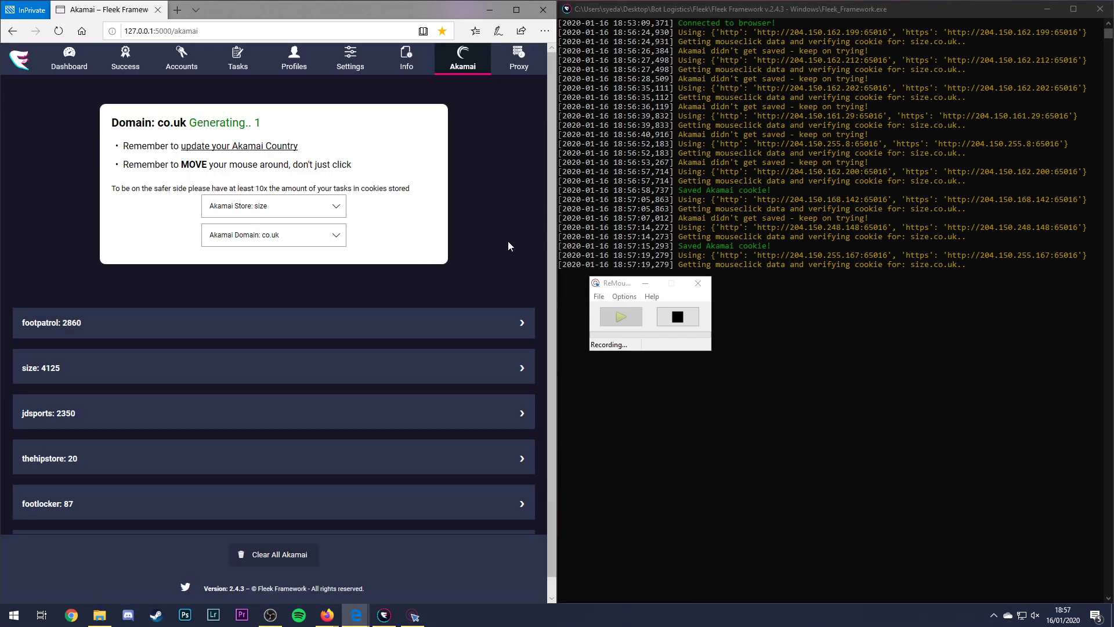
right_click(505, 235)
click(422, 145)
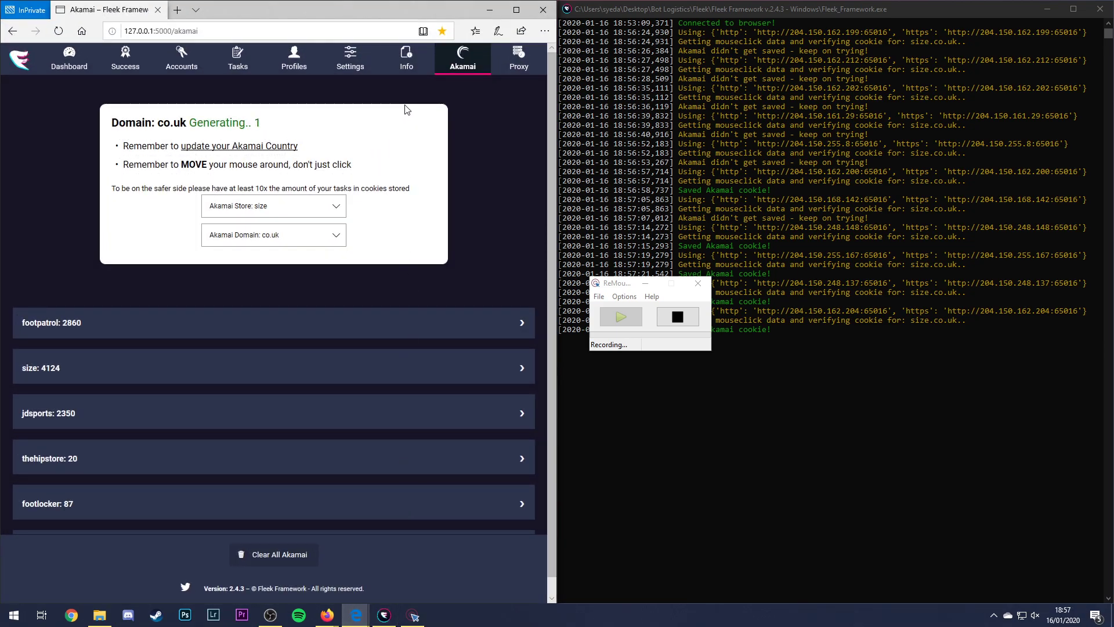
- Right-click three more spots on the page until the size count reaches 4130
right_click(100, 169)
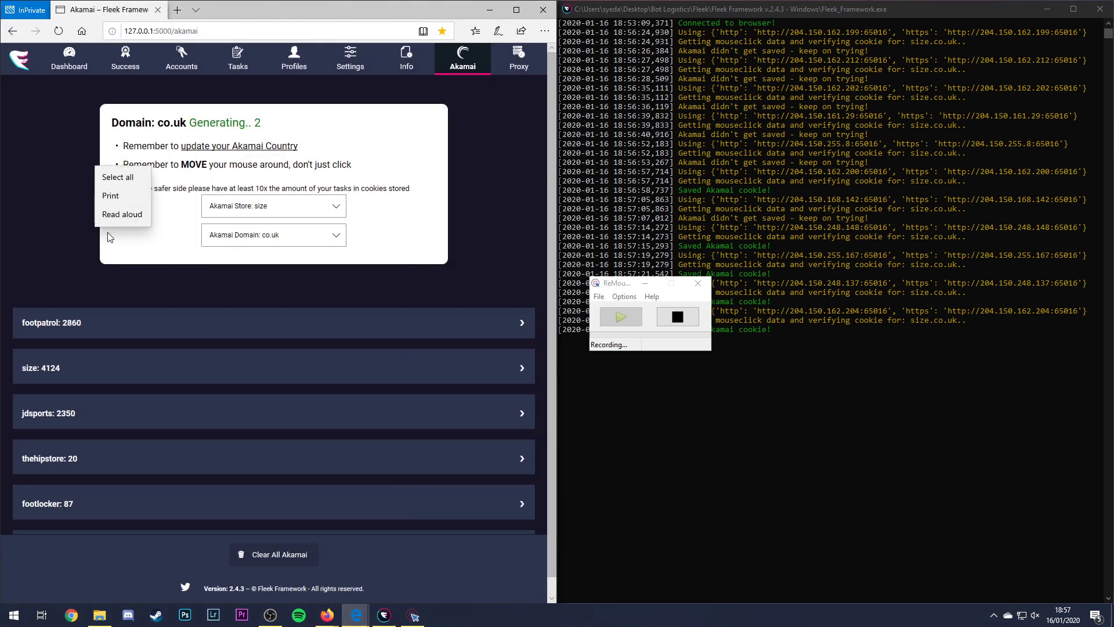
click(293, 277)
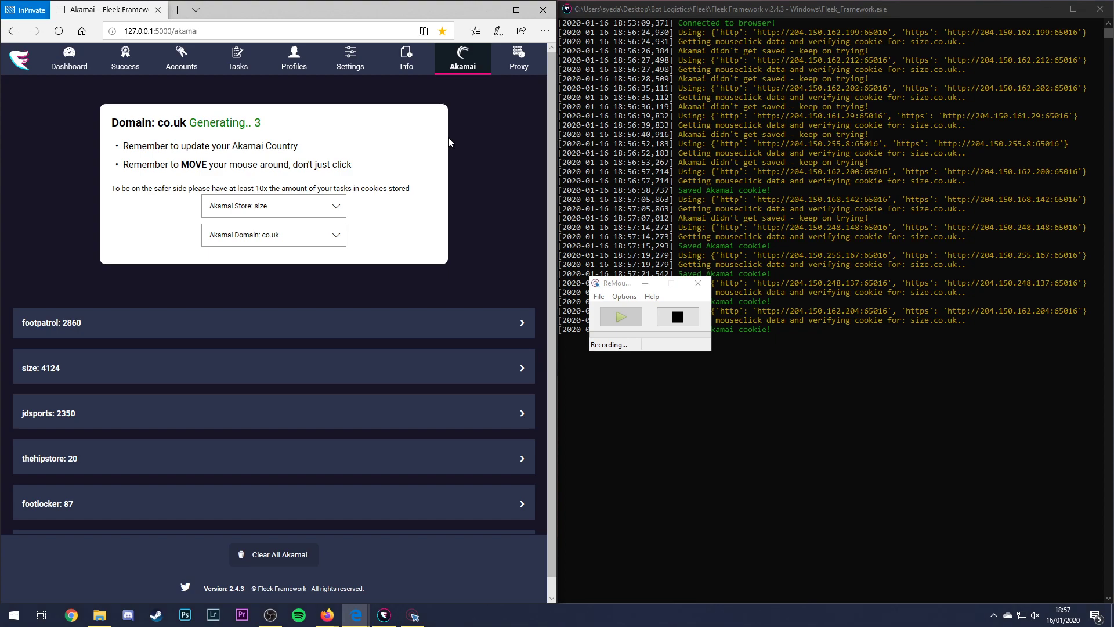
right_click(476, 266)
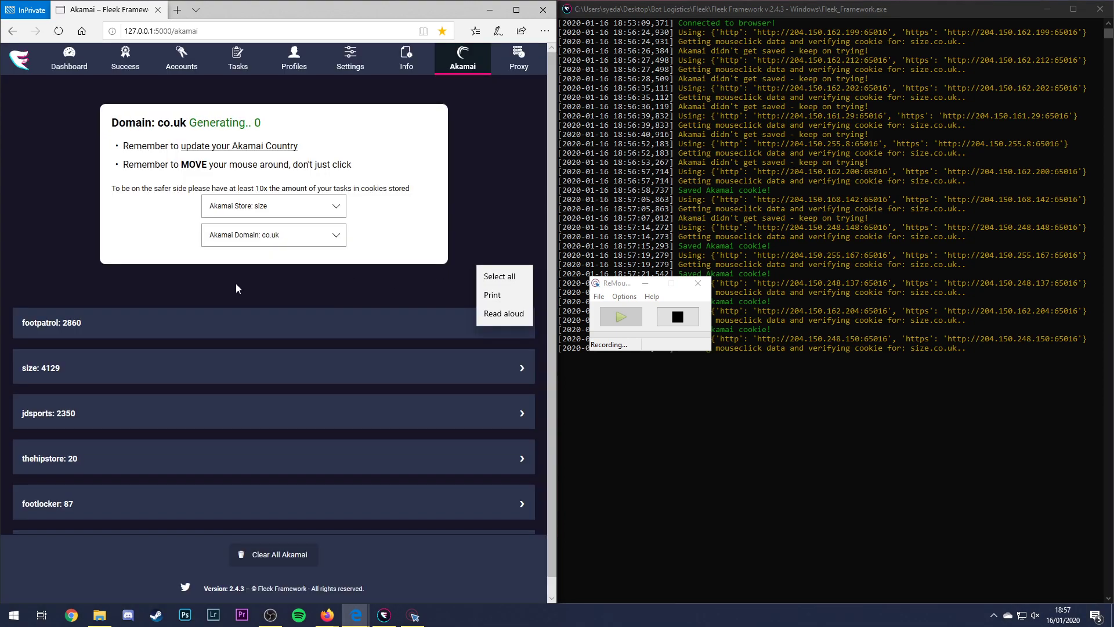
click(147, 283)
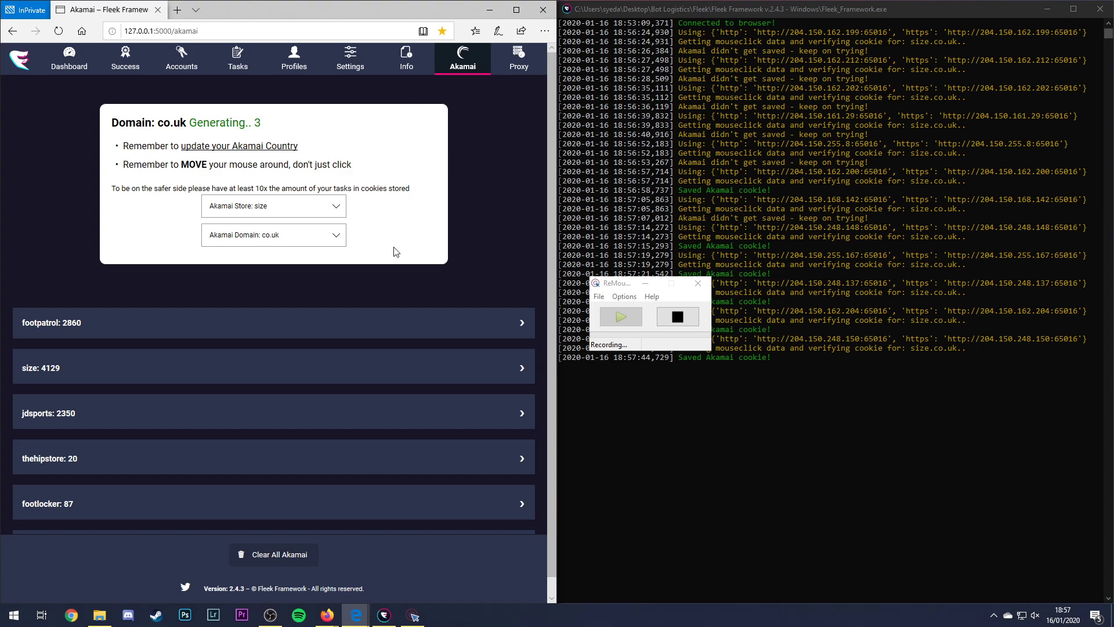
right_click(63, 158)
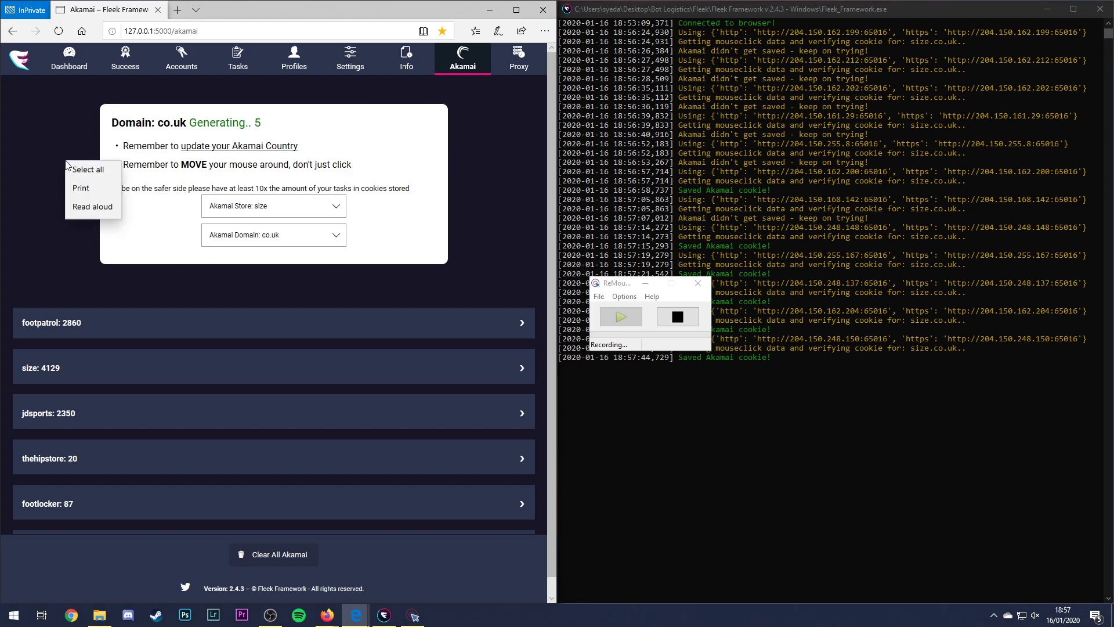
click(47, 123)
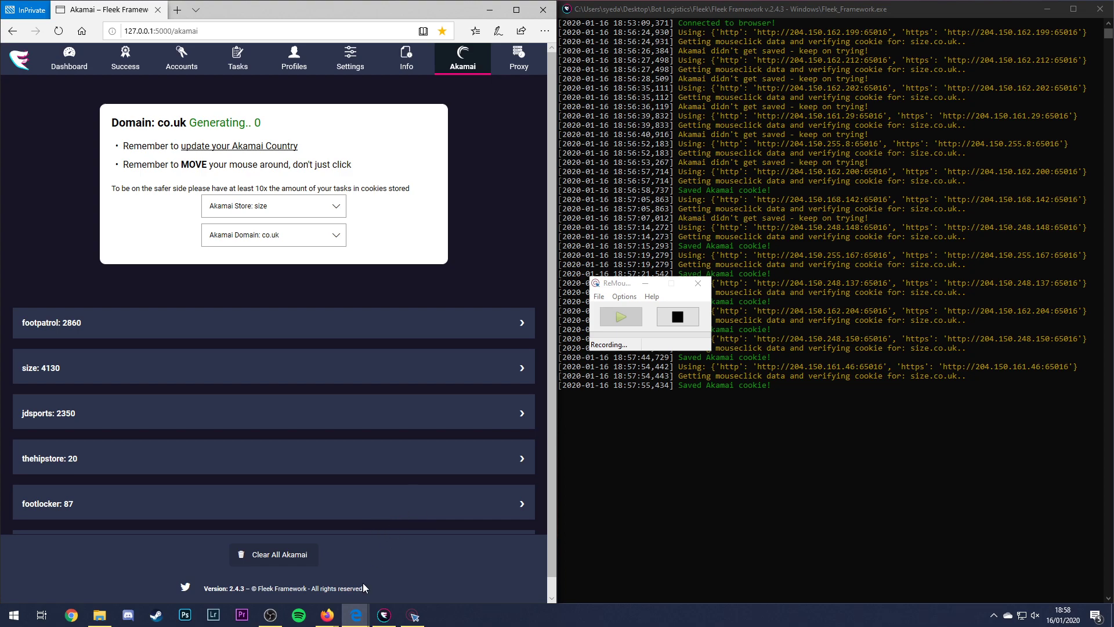
- Bring the Firefox Akamai window forward and stop the ReMouse recording
mouse_move(325, 623)
click(292, 560)
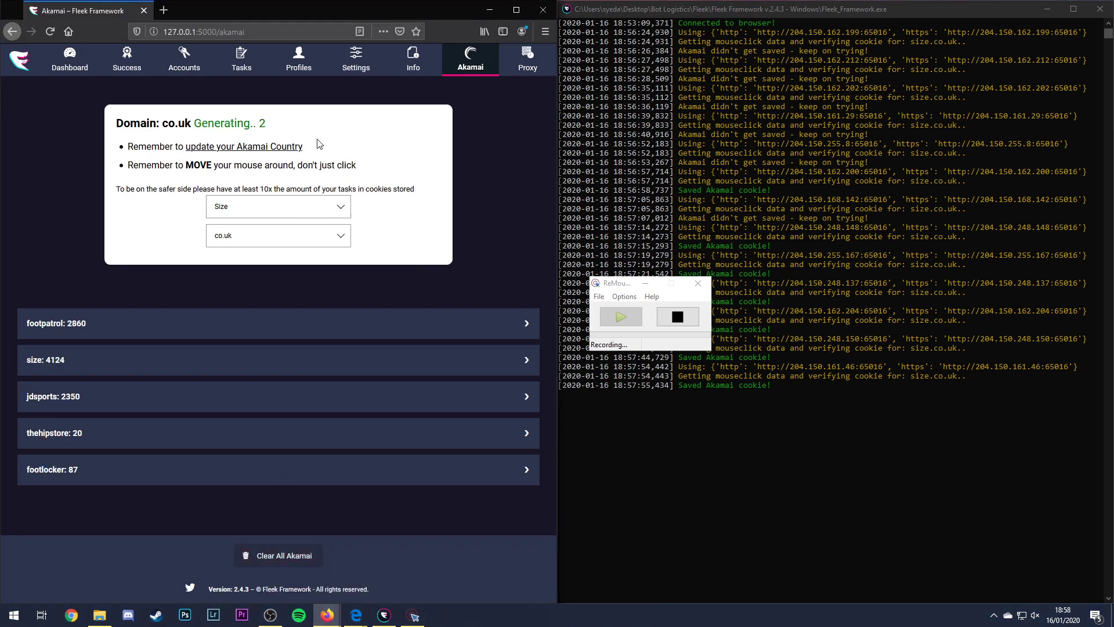
click(677, 318)
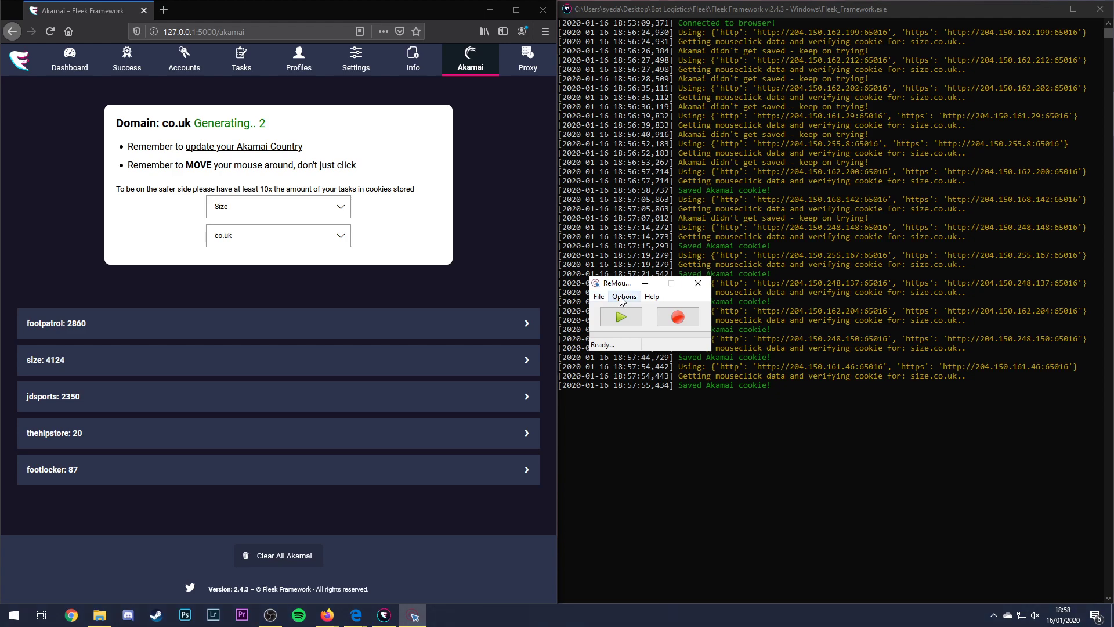
- In Options > Playback > Repeat, choose Repeat until stopped with a 30 secs interval
click(622, 299)
mouse_move(678, 310)
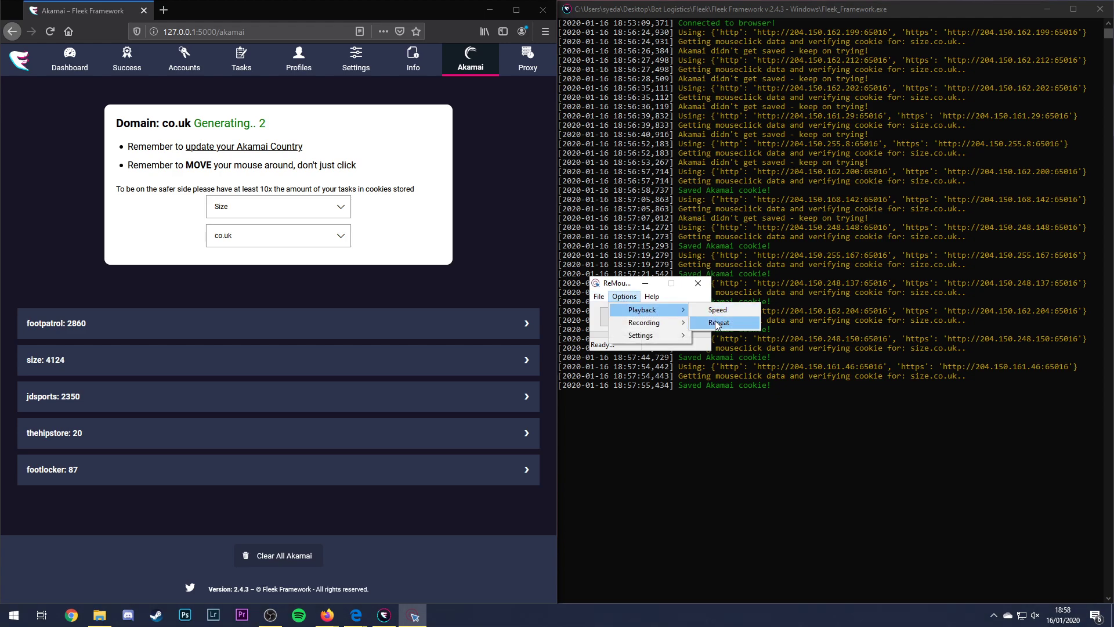
click(718, 323)
drag(560, 254, 604, 253)
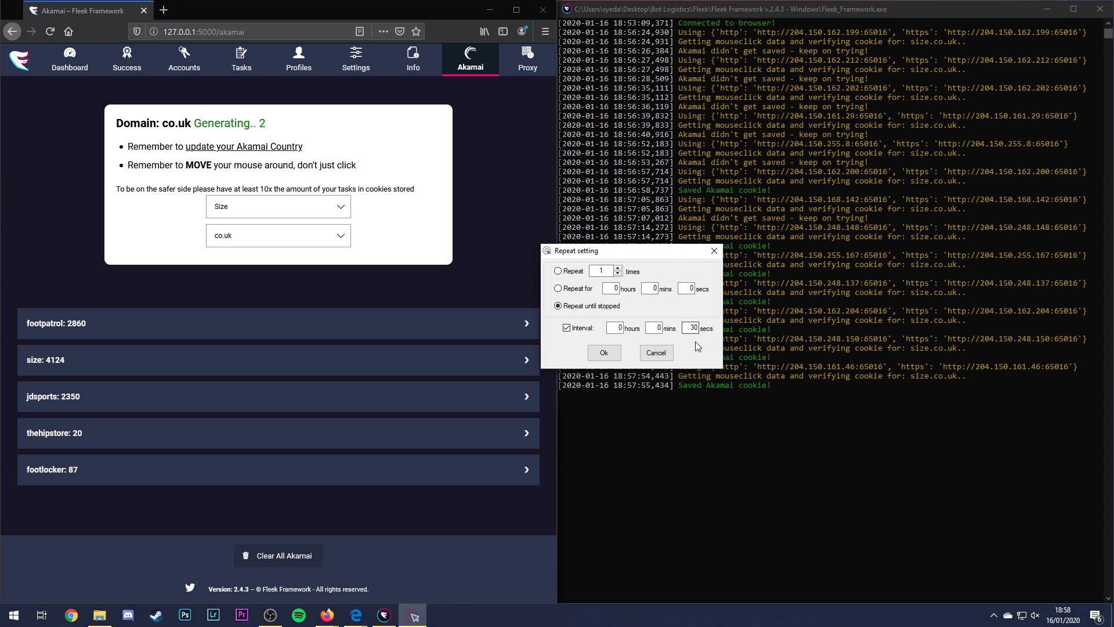
drag(638, 256, 579, 272)
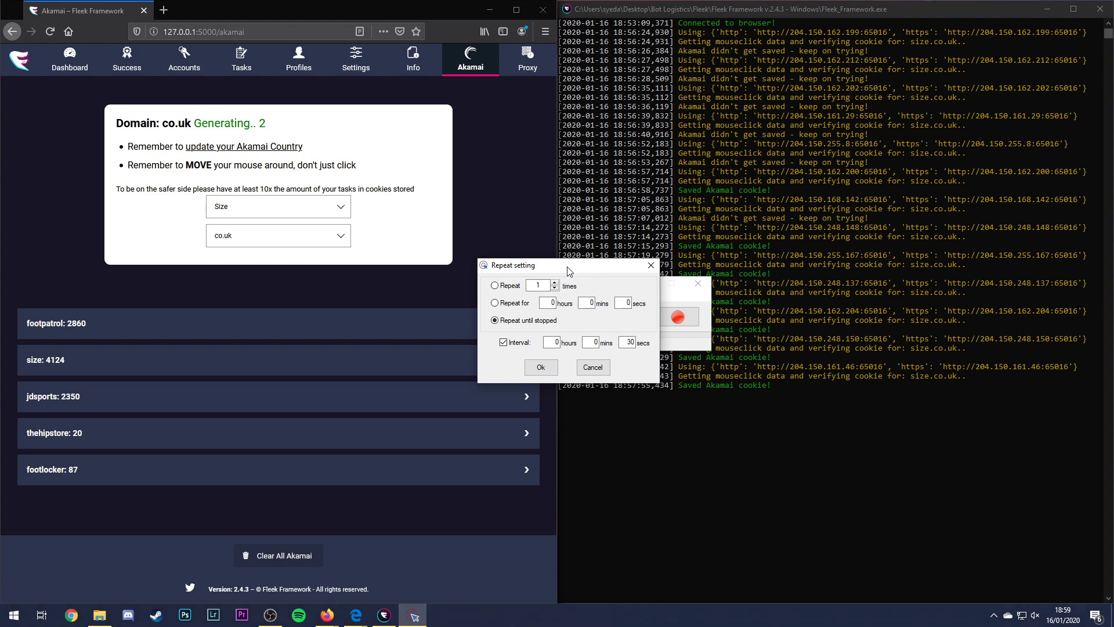
mouse_move(569, 270)
mouse_down()
mouse_move(569, 307)
mouse_move(546, 265)
mouse_move(551, 251)
mouse_move(560, 254)
mouse_up()
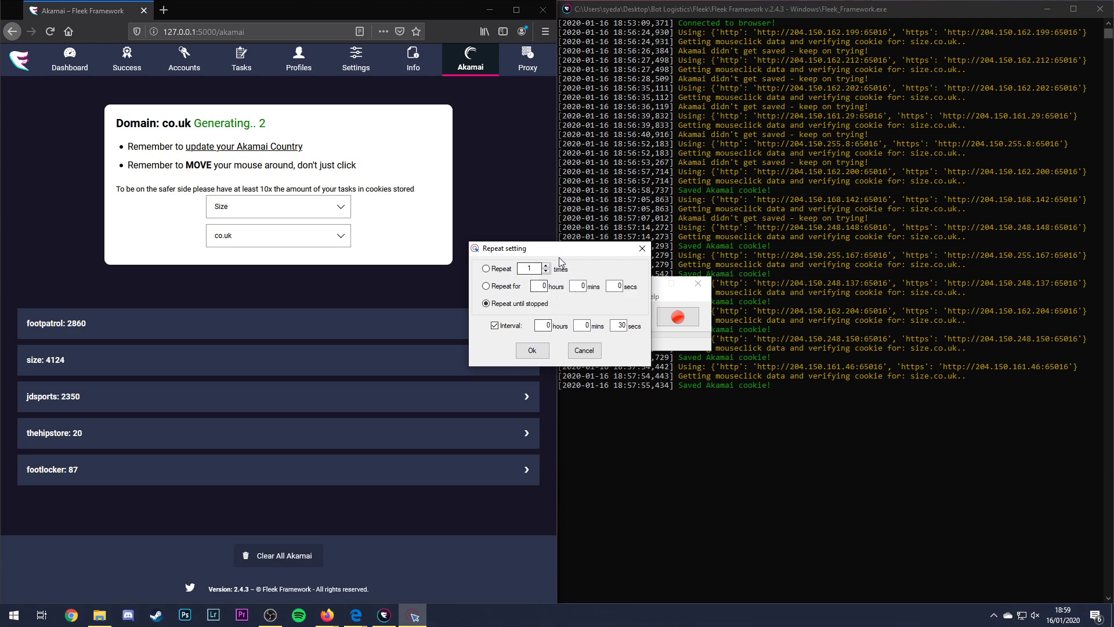
click(536, 371)
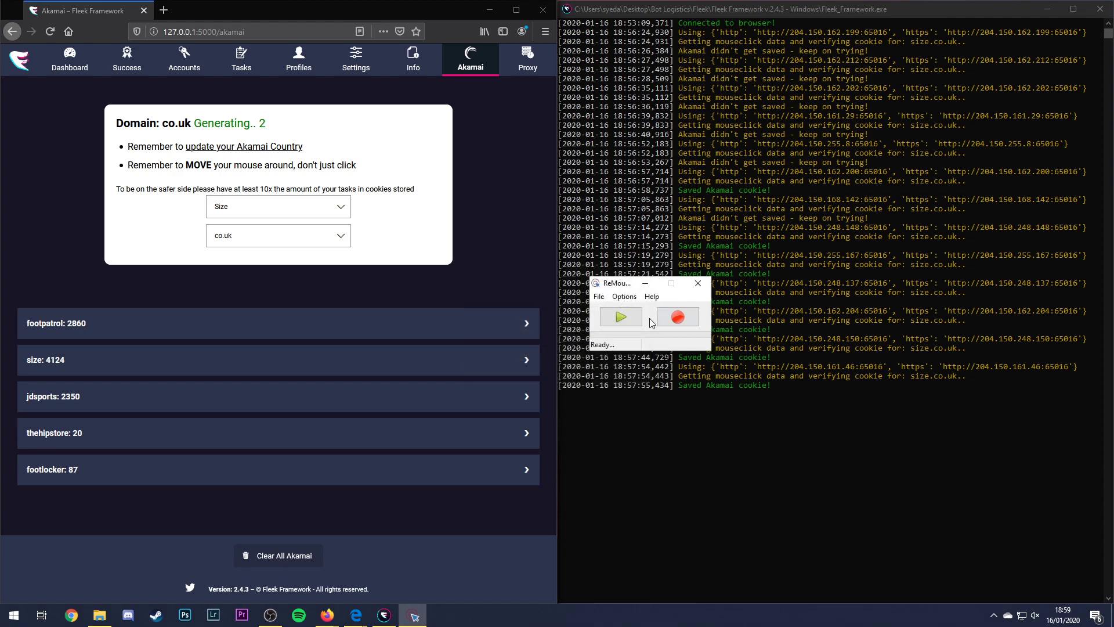
- Start playback so the recorded right-clicks replay on the Firefox Akamai page
click(619, 319)
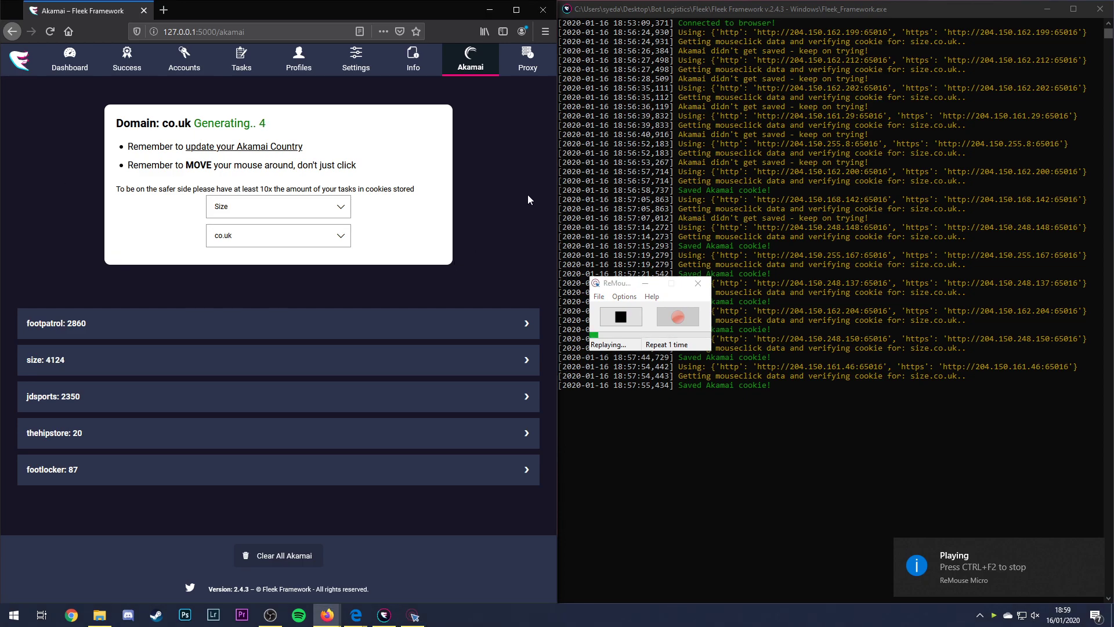
right_click(294, 93)
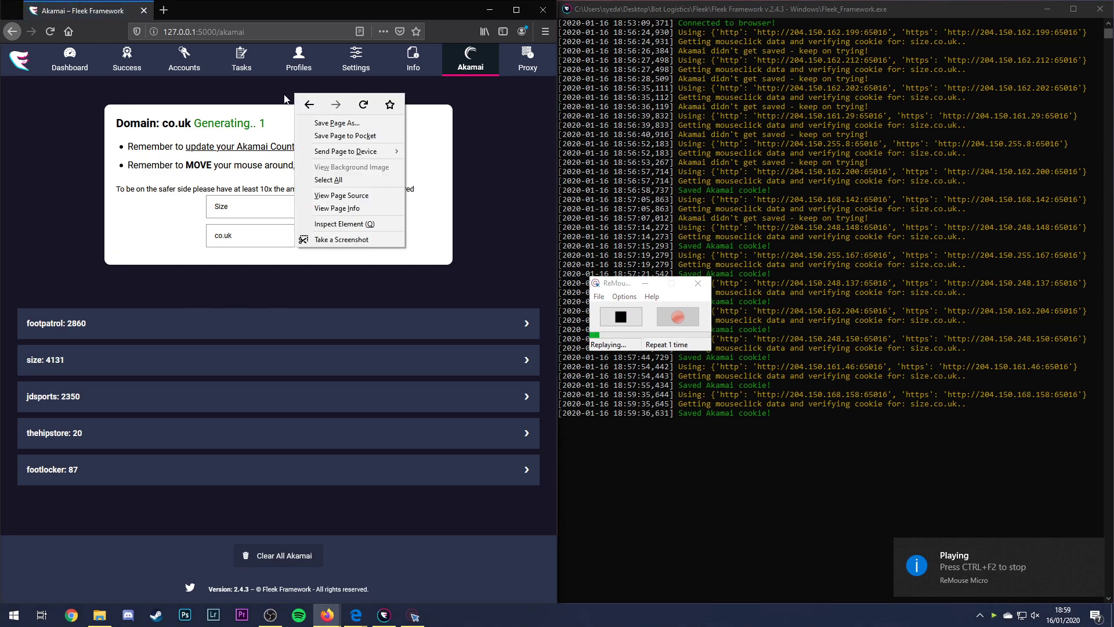
click(104, 116)
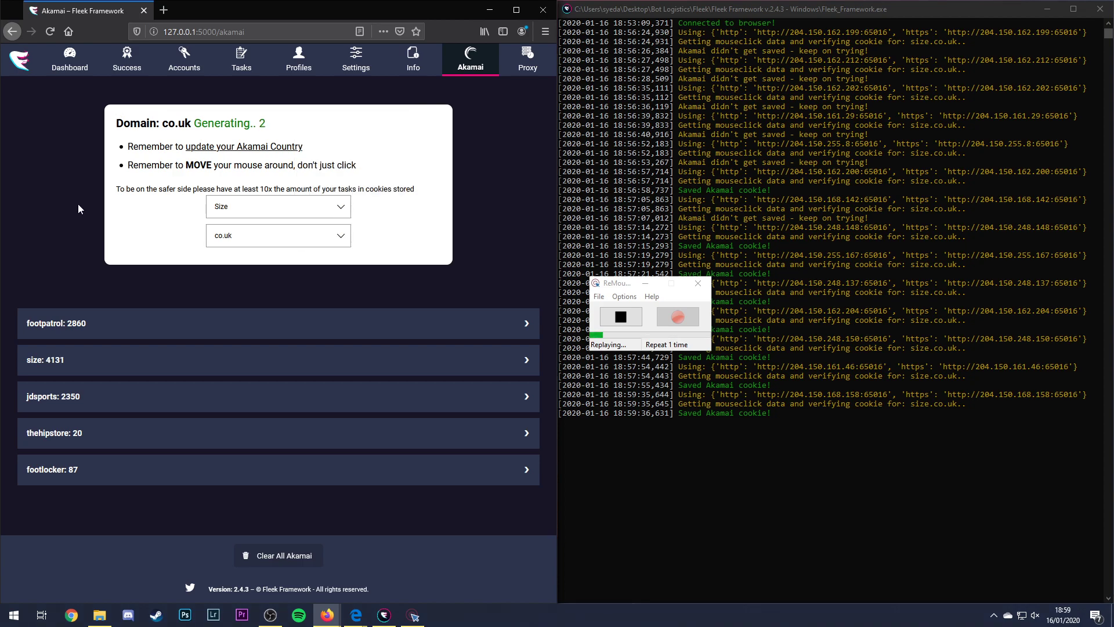